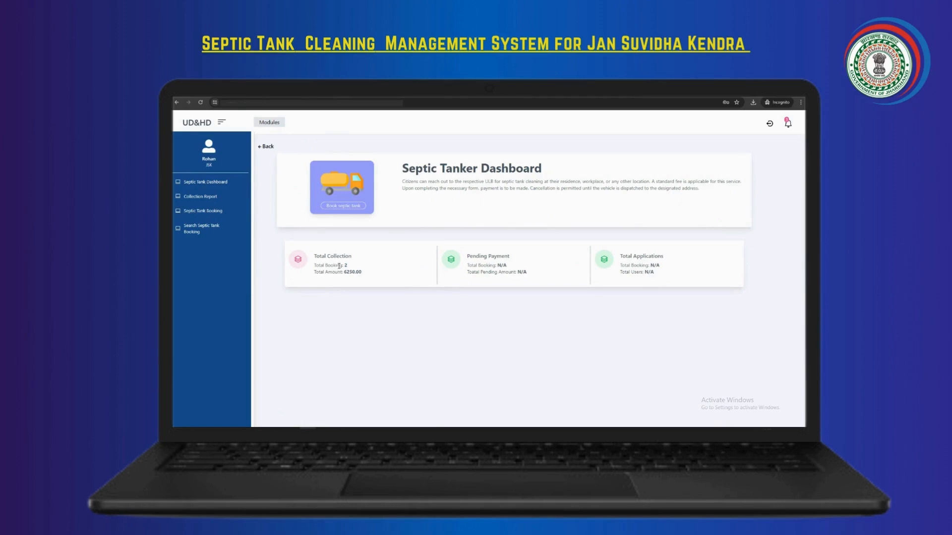
drag(314, 256, 365, 274)
drag(466, 256, 515, 265)
drag(620, 256, 664, 263)
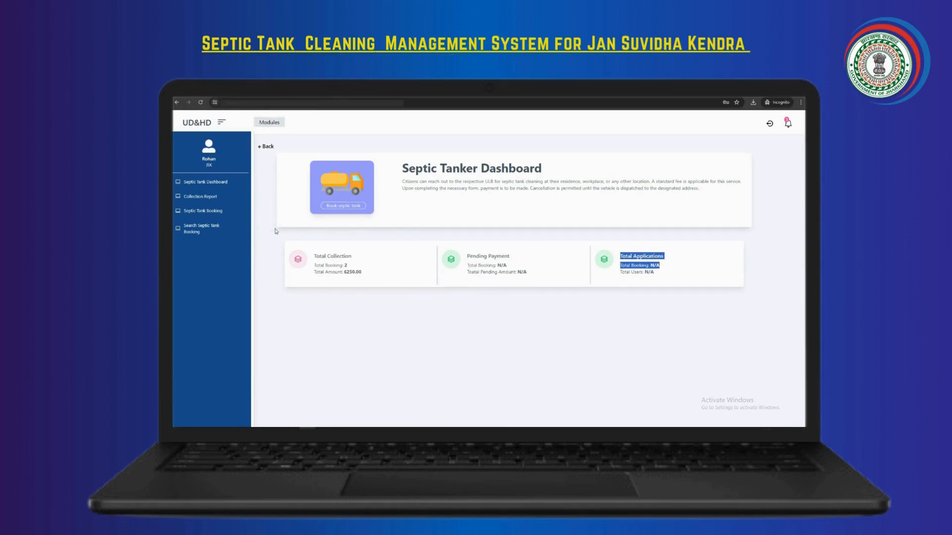
Start a new septic tank booking with Is Within ULB set to Yes and Ward No. 15
click(199, 212)
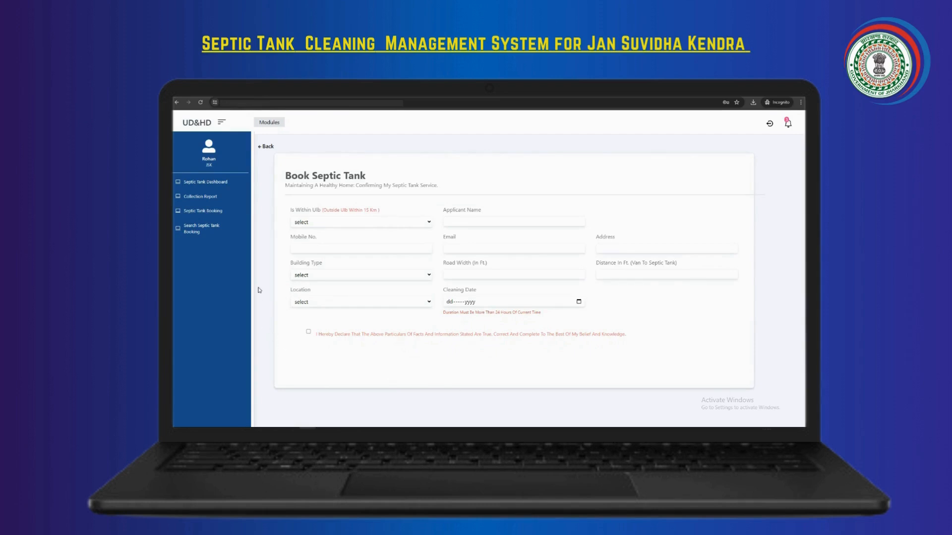
click(429, 224)
click(354, 240)
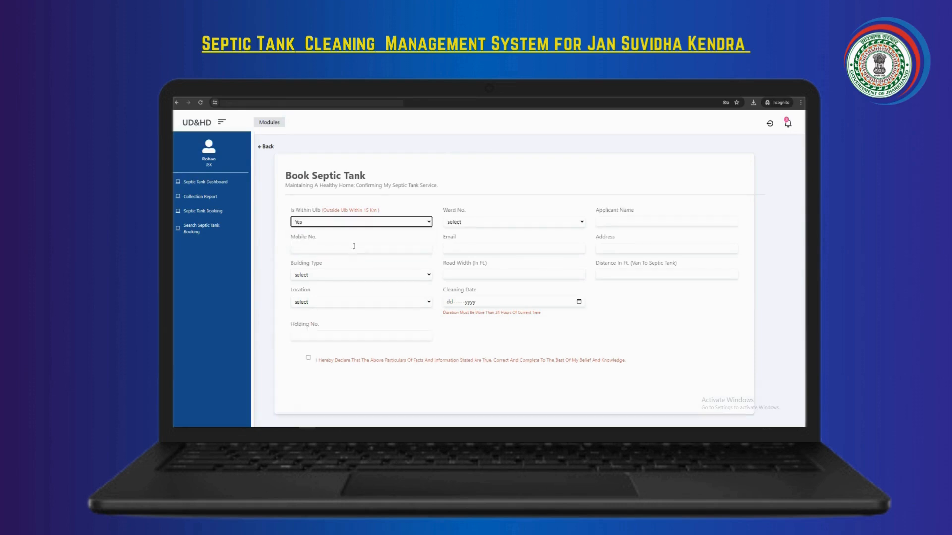
click(581, 223)
click(499, 340)
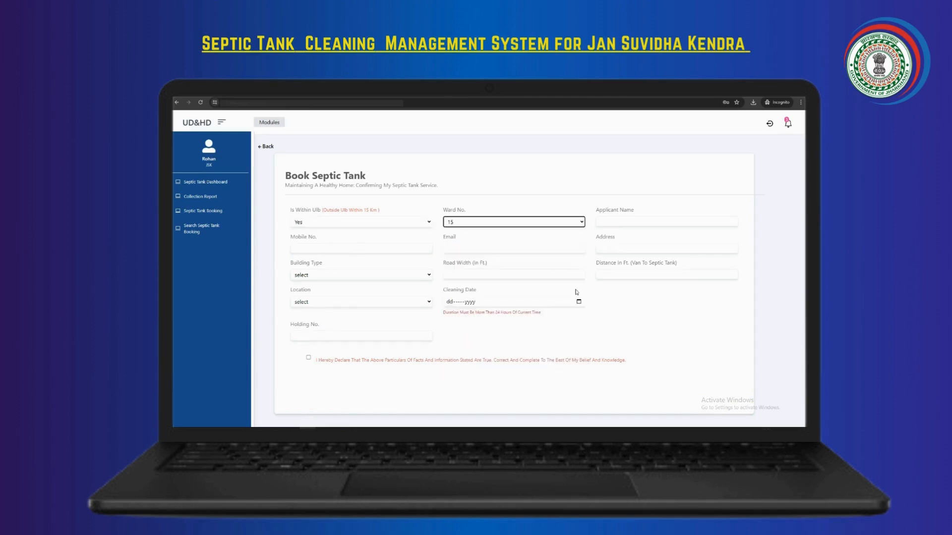
Fill in the applicant's full name, mobile number, email address and postal address
click(629, 223)
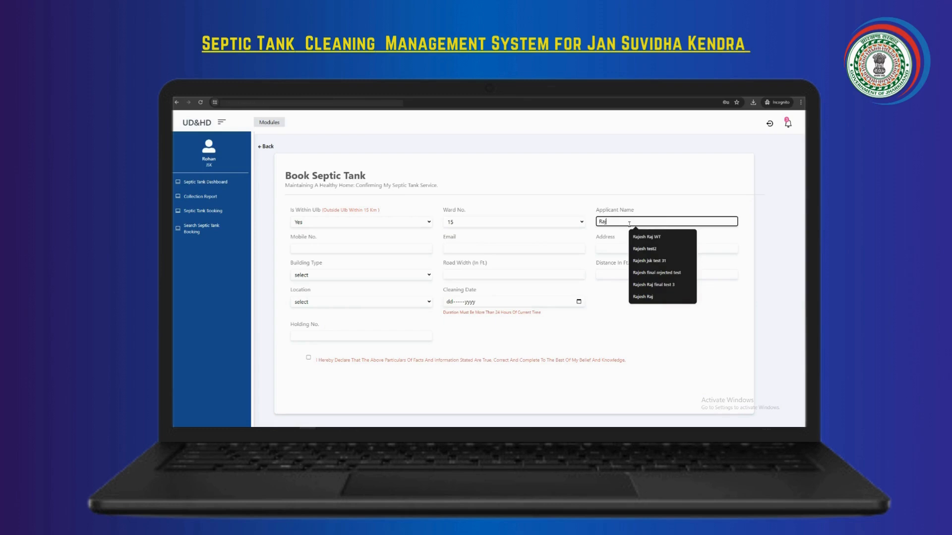
click(330, 249)
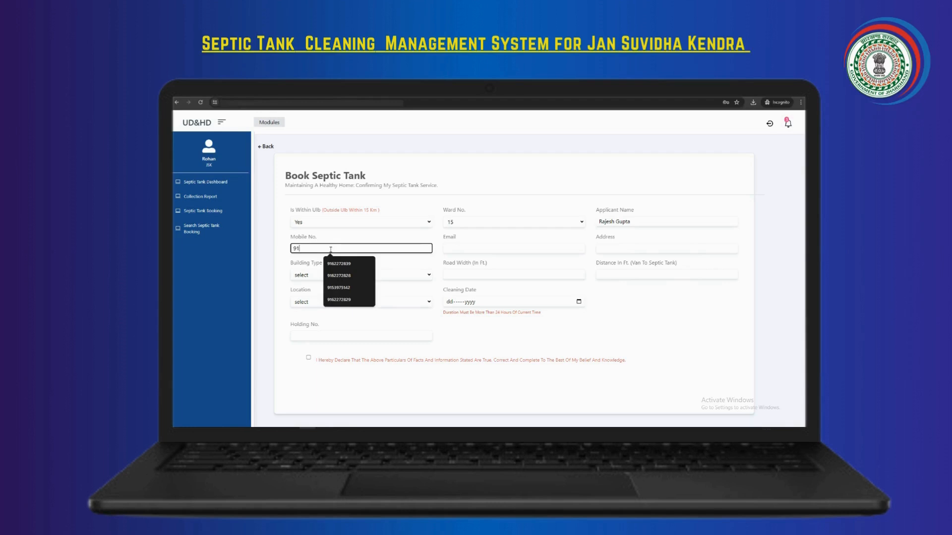
click(451, 250)
text(raje)
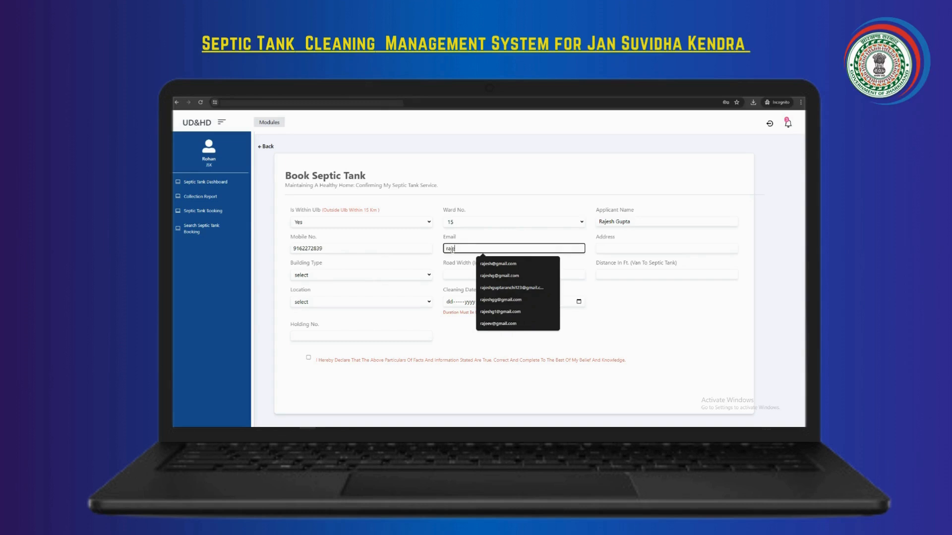
click(499, 276)
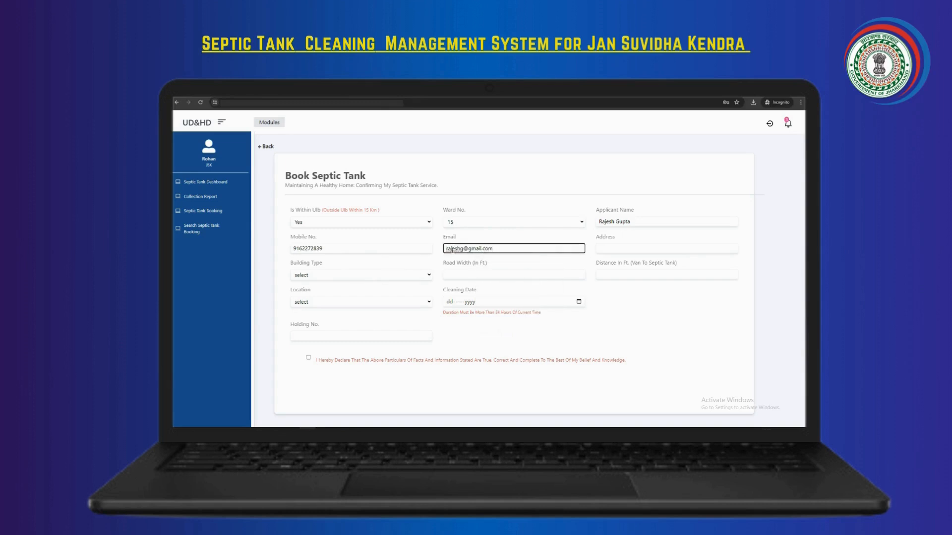
click(618, 250)
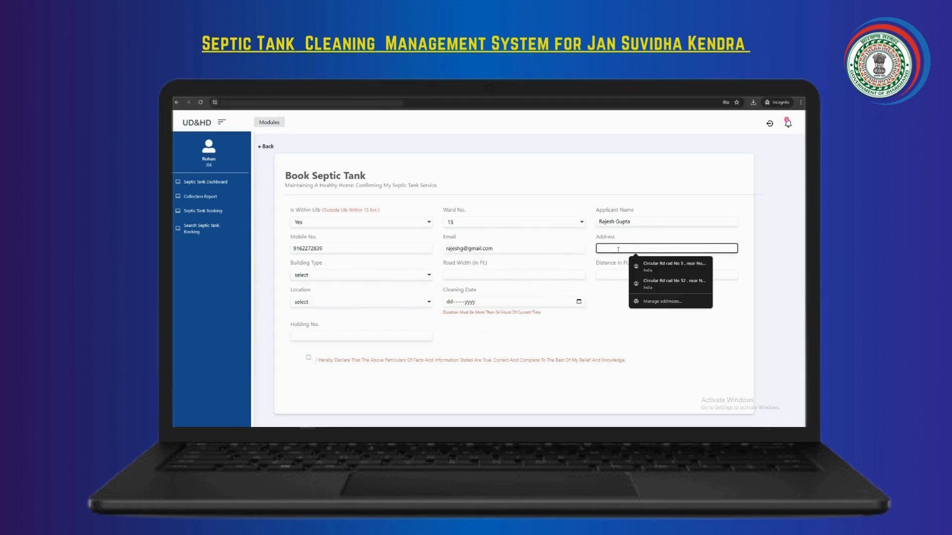
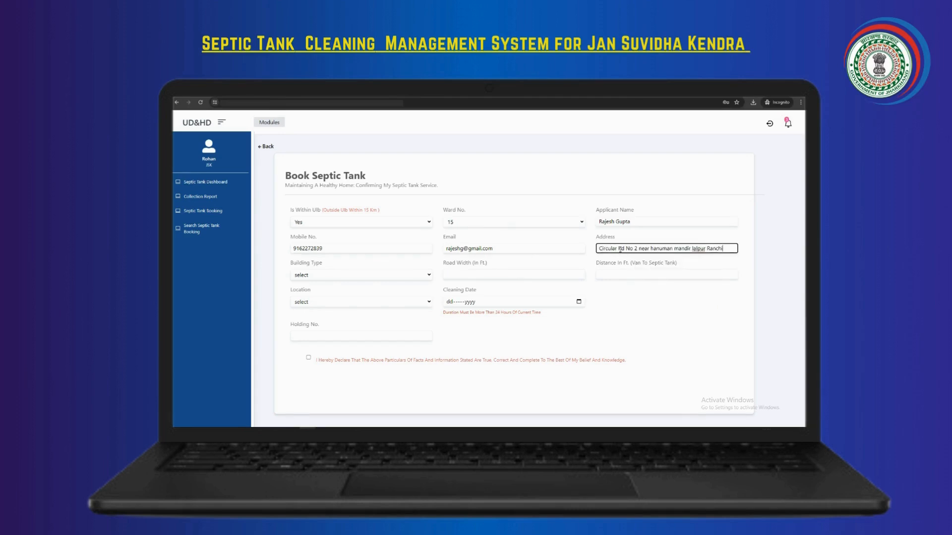
Set building type to Residential Building, road width 45 and distance to septic tank 12
click(422, 276)
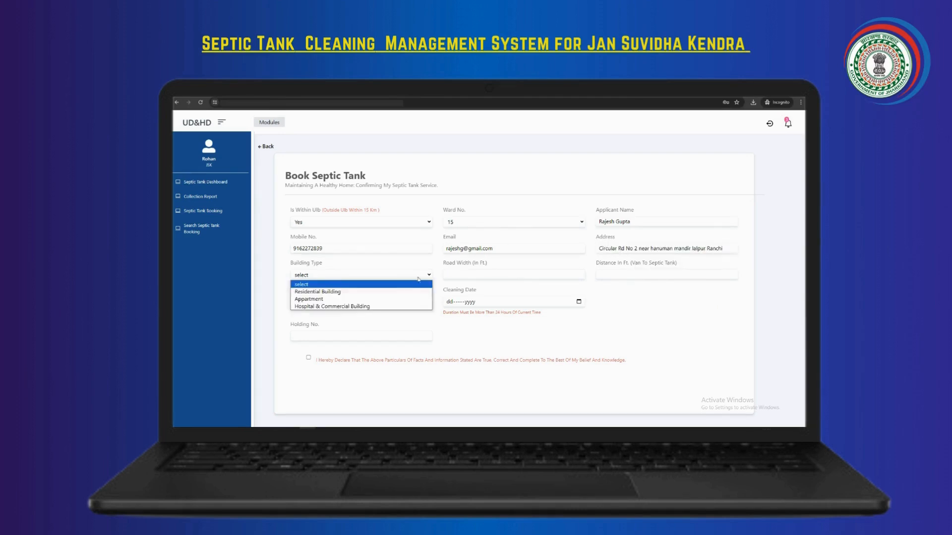
click(391, 292)
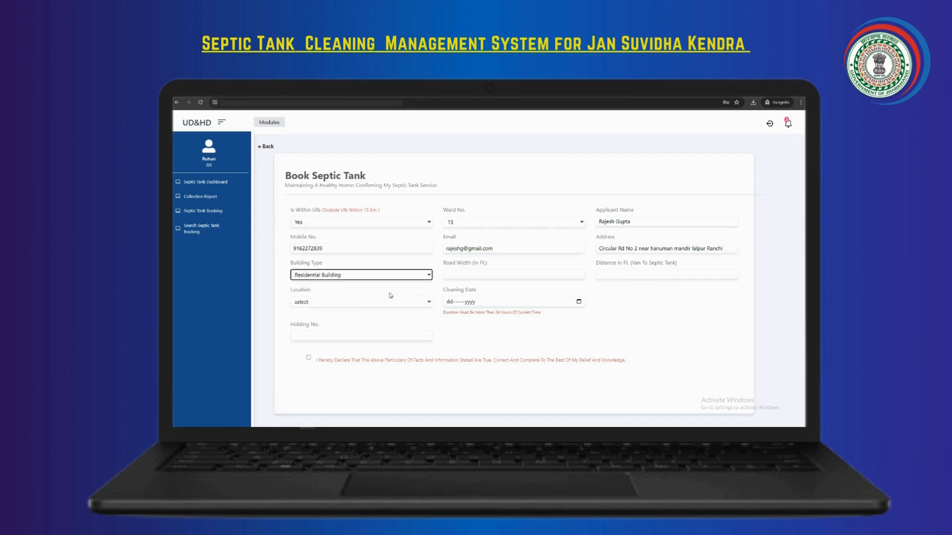
click(468, 273)
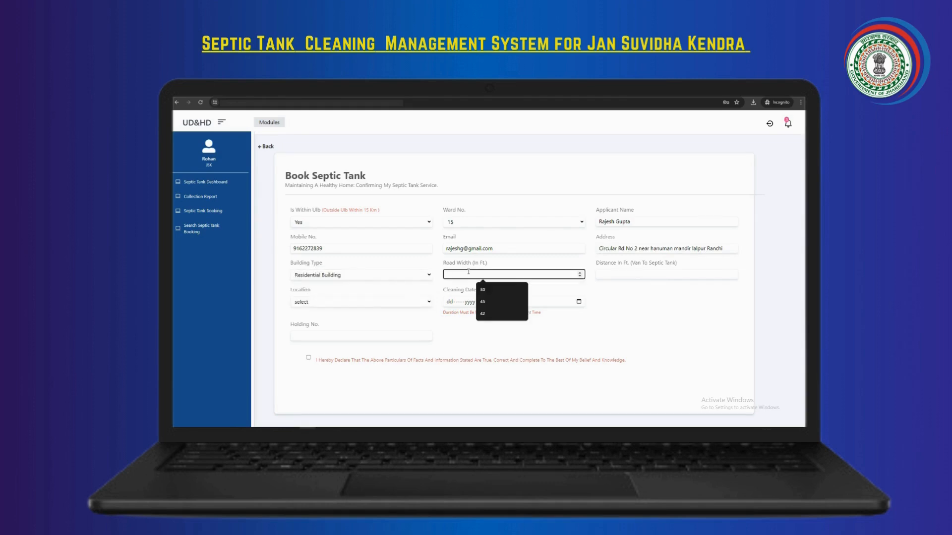
text(45)
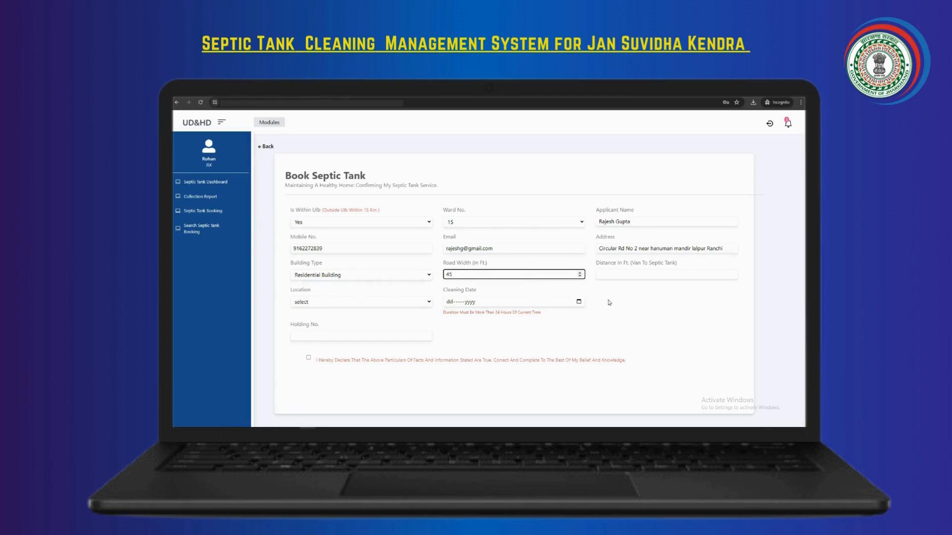
click(652, 275)
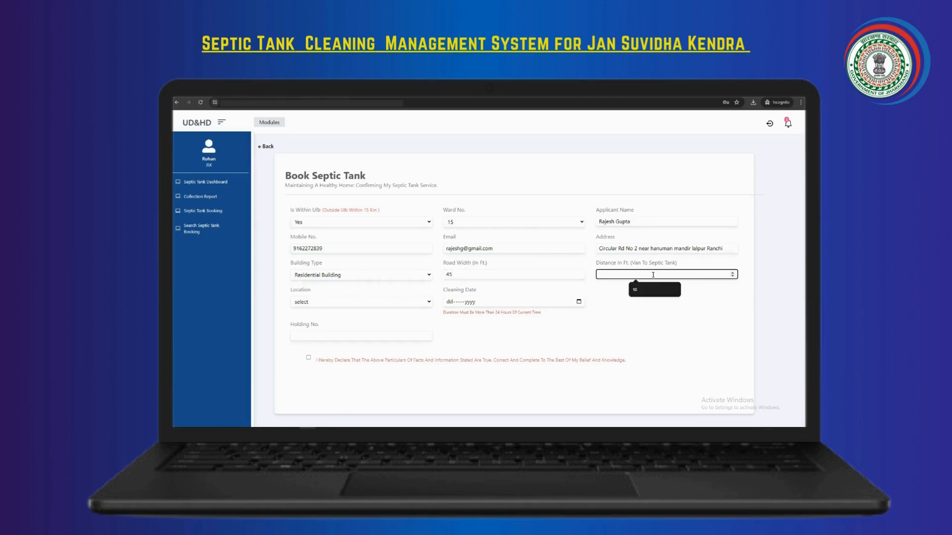
text(12)
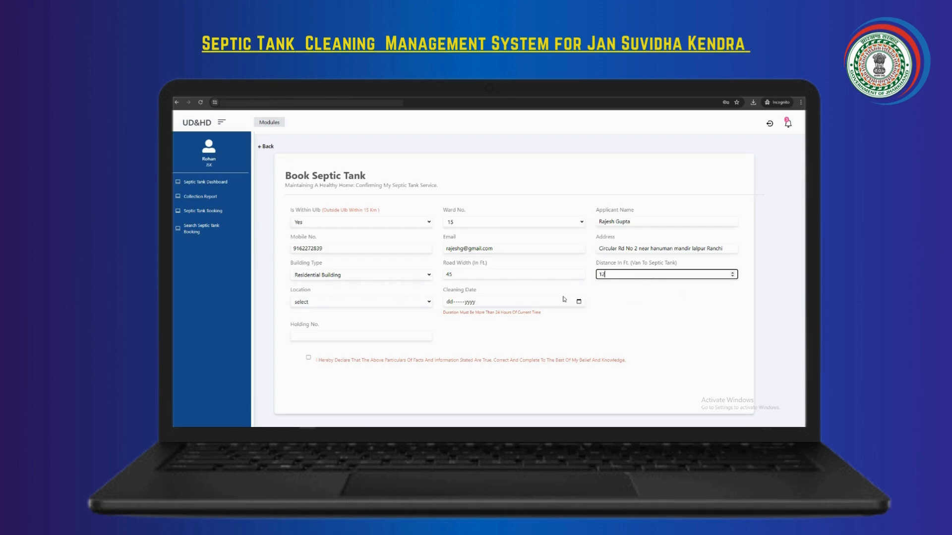
Choose location Lalpur, cleaning date 12-Jun-2024, enter the holding number and accept the declaration
click(429, 302)
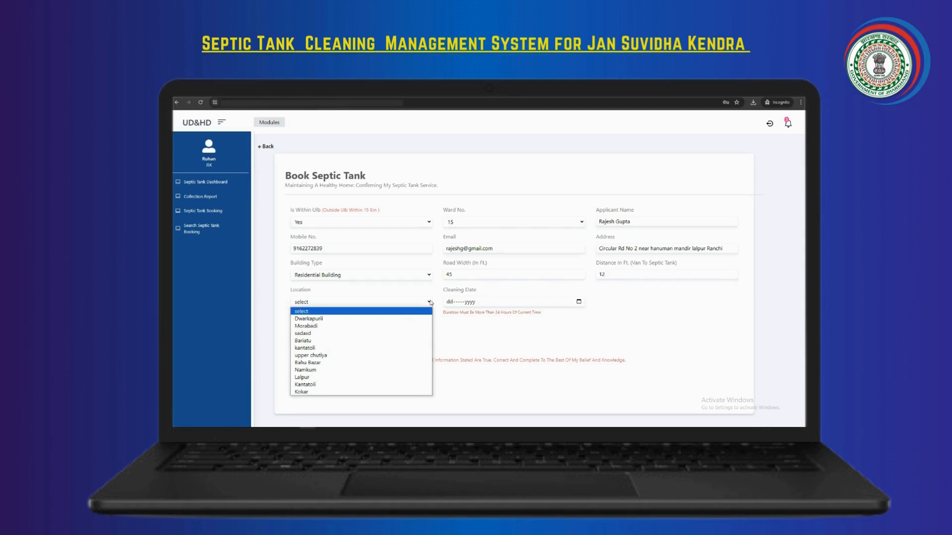
click(325, 378)
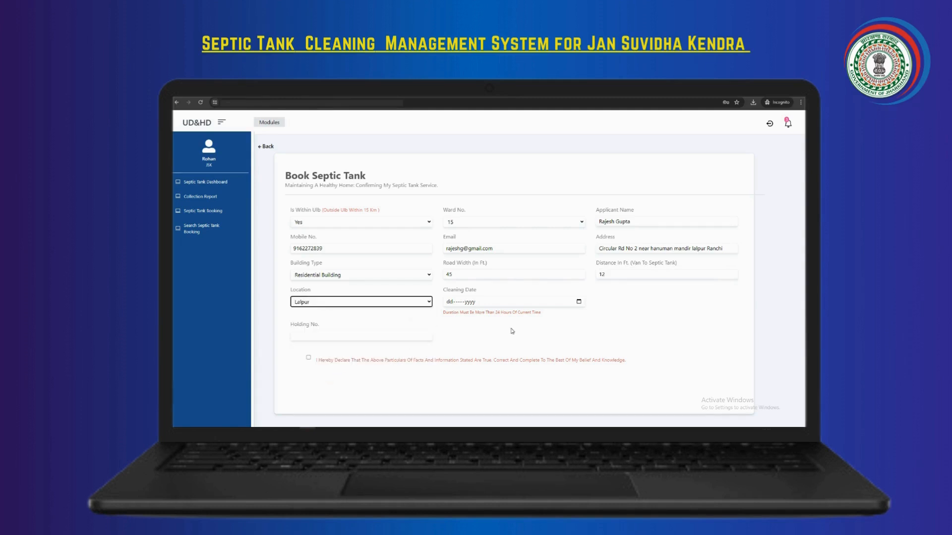
click(579, 302)
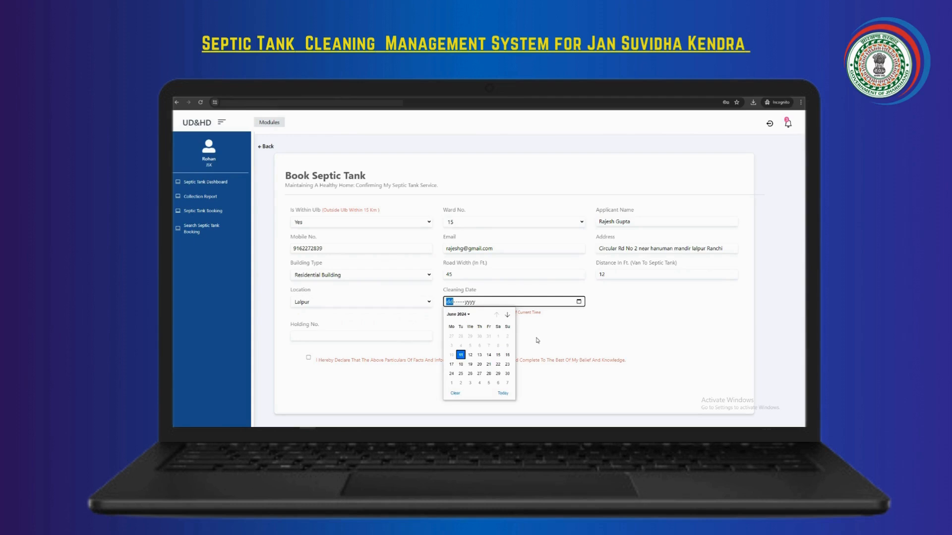
click(470, 355)
click(329, 336)
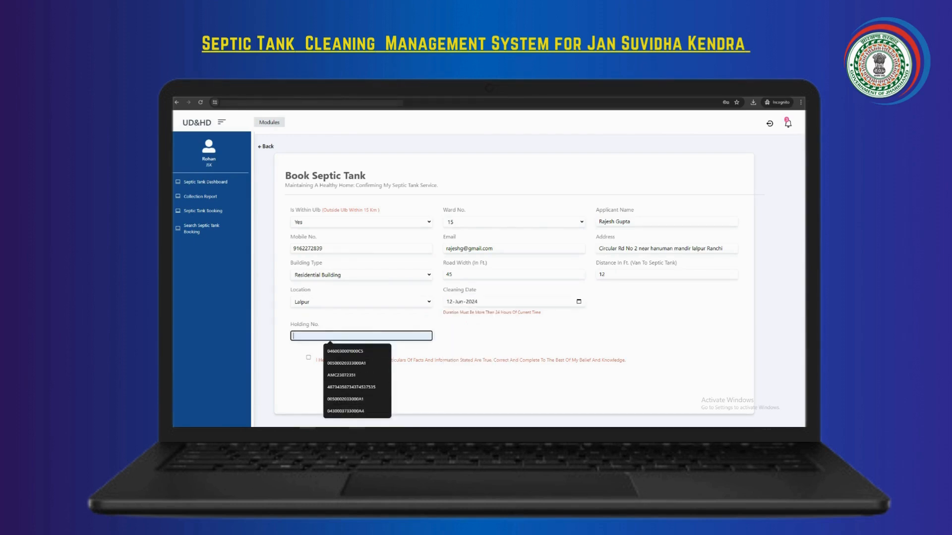
click(333, 336)
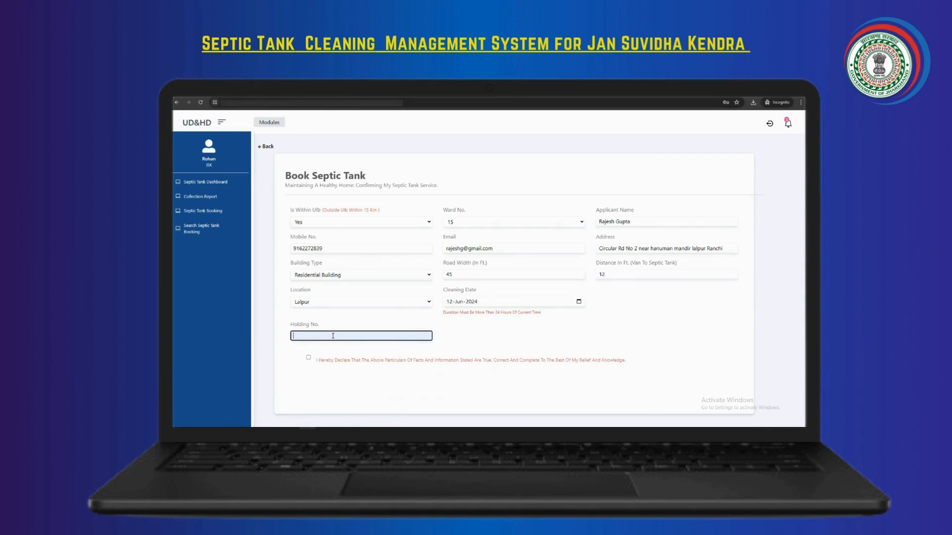
key(ctrl+v)
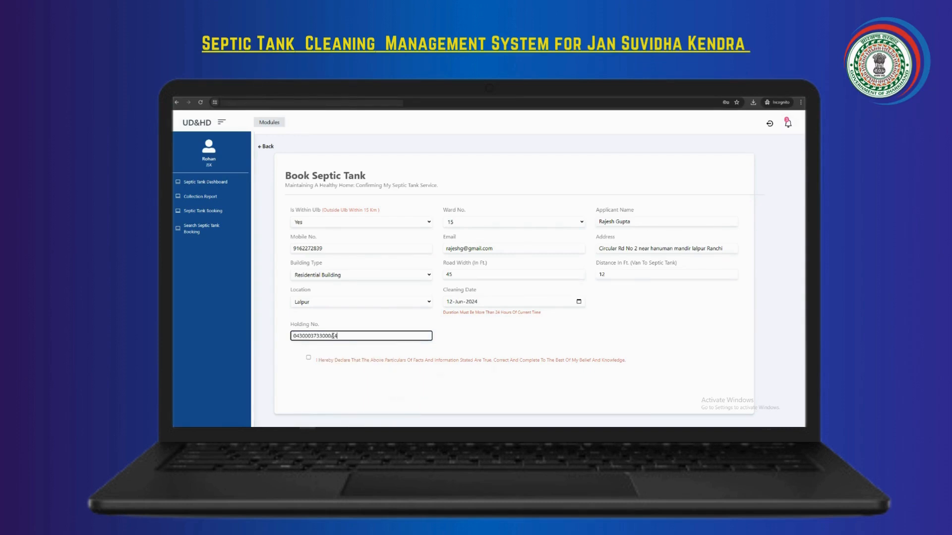
click(309, 359)
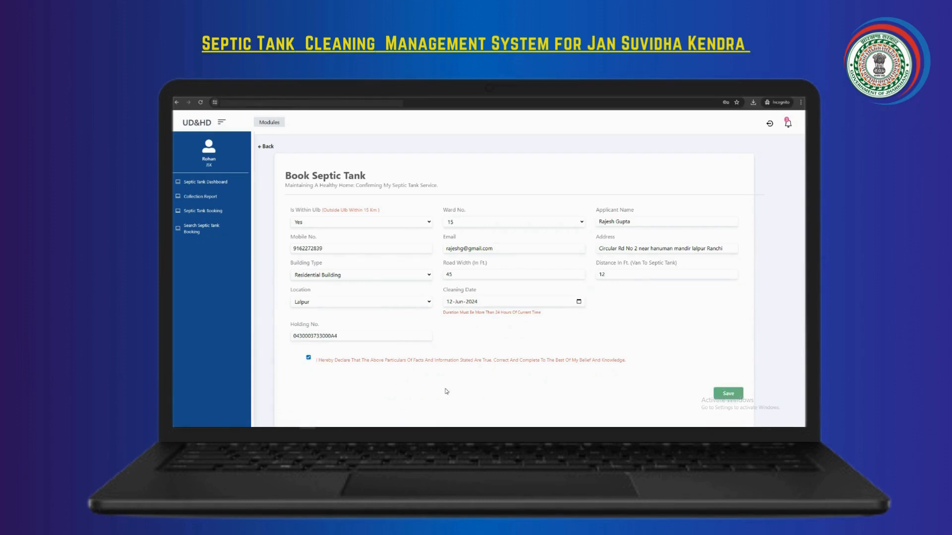
Submit the booking and note the success message with its booking number
click(724, 395)
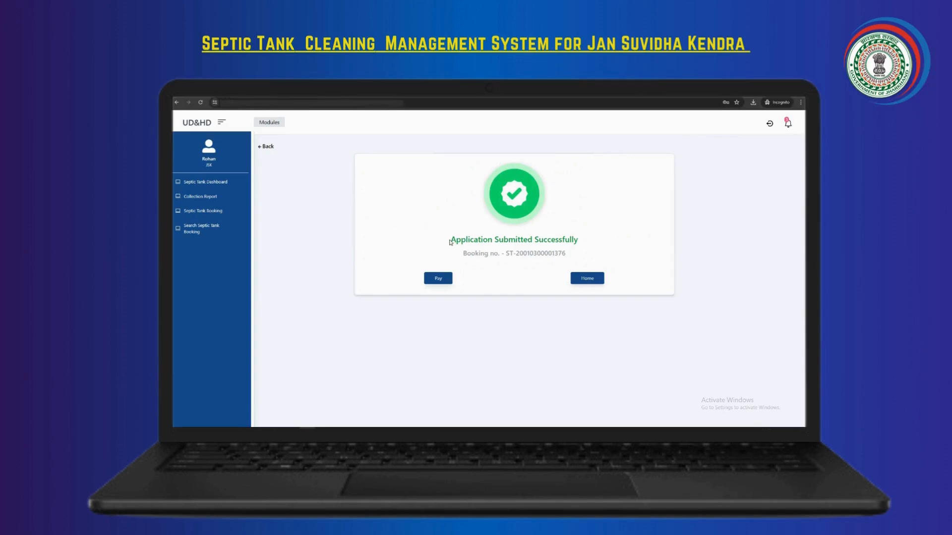
drag(450, 242, 574, 251)
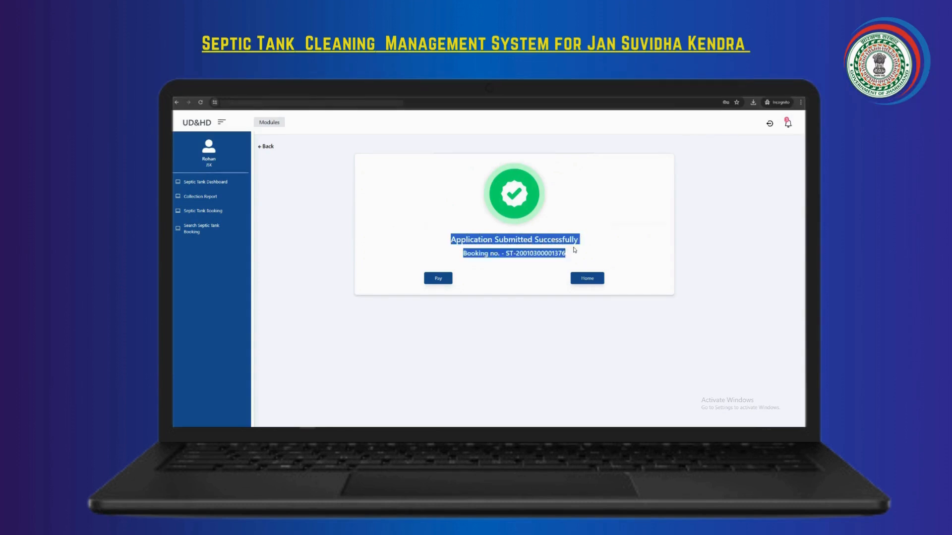
click(494, 276)
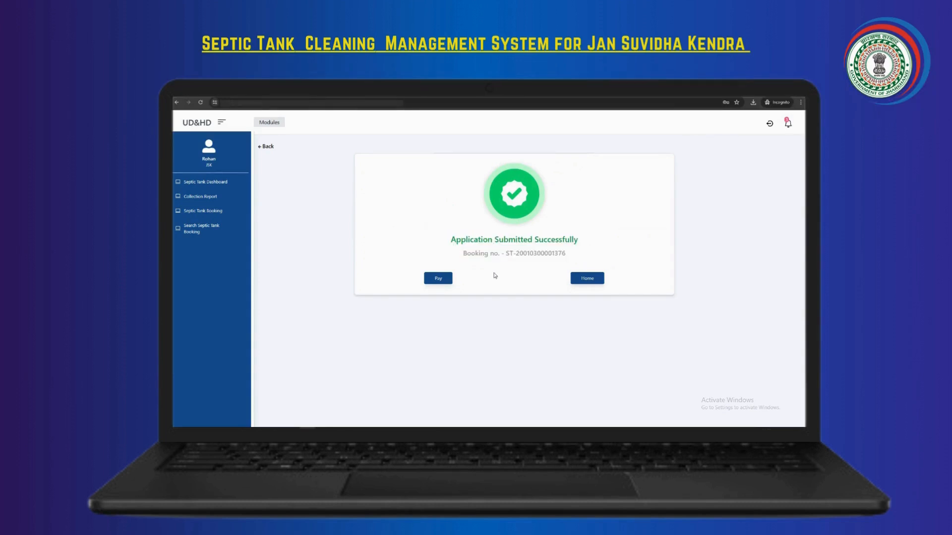
Go to payment for the booking and enter the remark 'pay by cash' with Cash mode
click(436, 280)
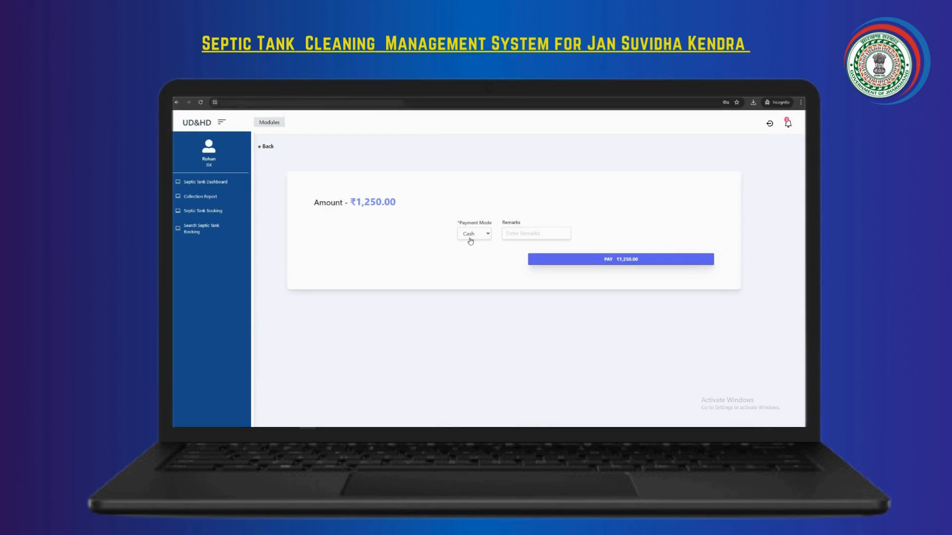
click(510, 232)
text(pay by cash)
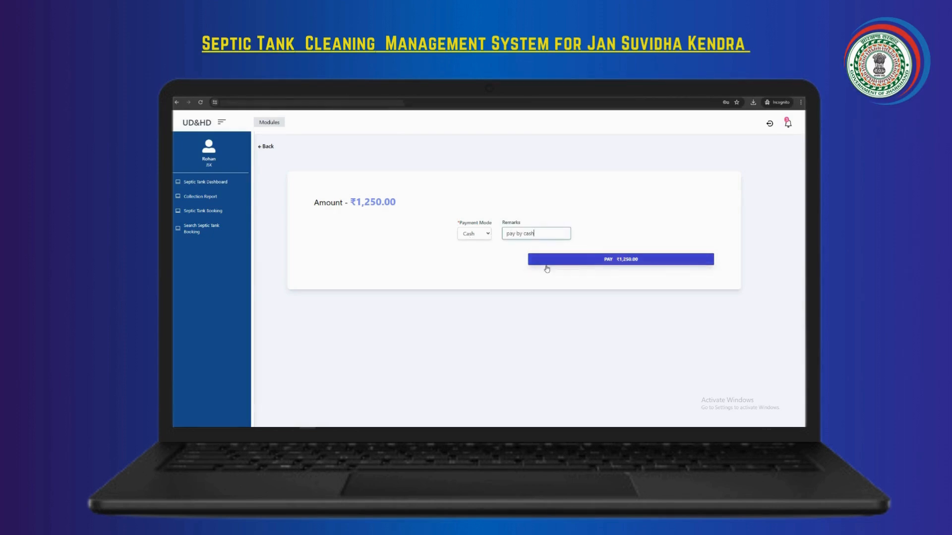
Pay ₹1,250.00 in cash, confirm, view the Septic Tanker Booking receipt, then return
click(621, 261)
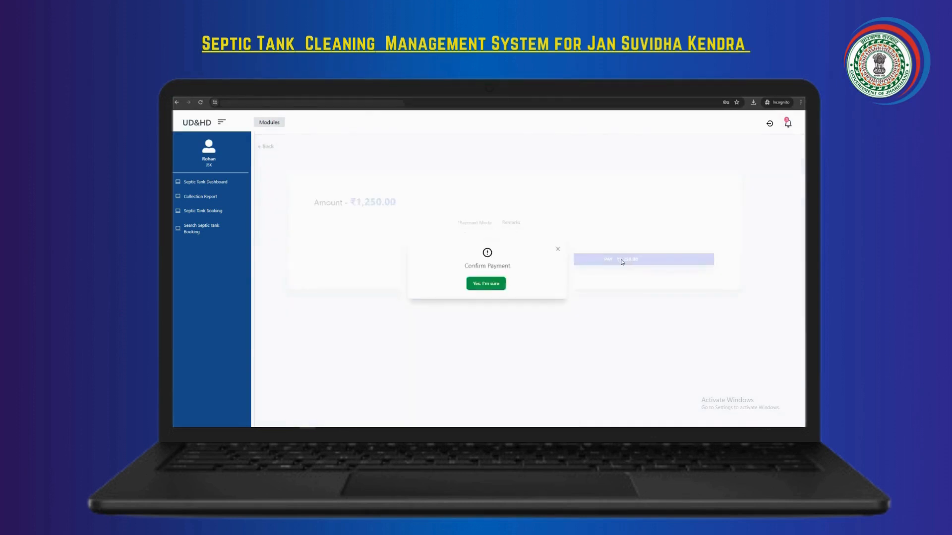
click(483, 286)
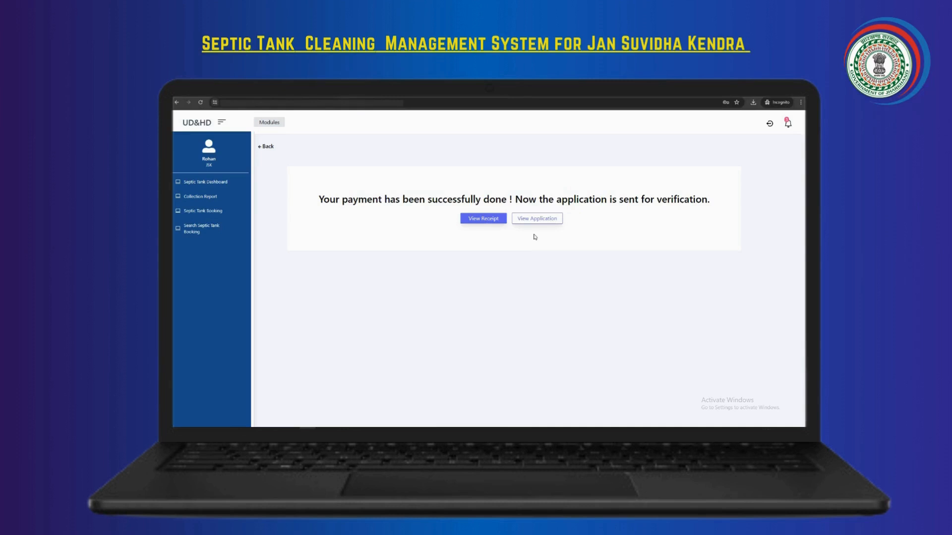
click(478, 222)
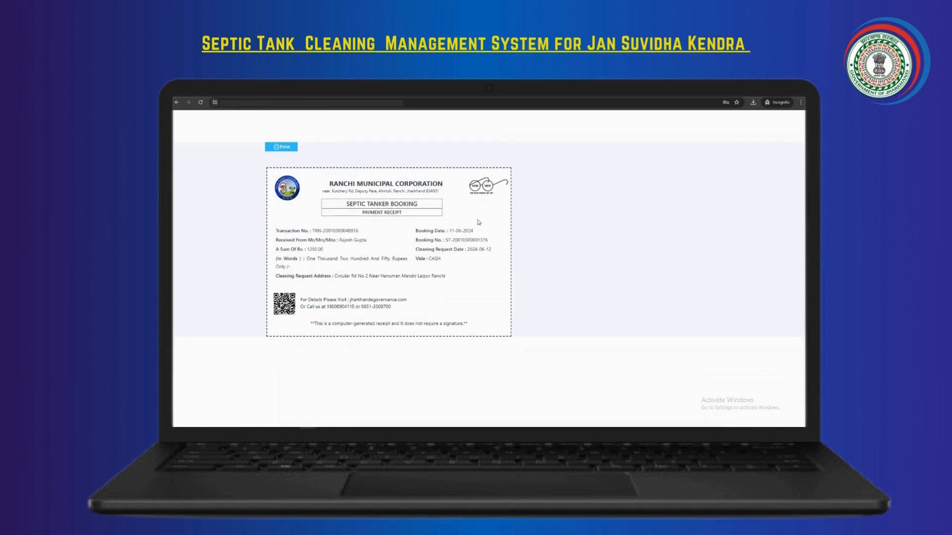
click(176, 102)
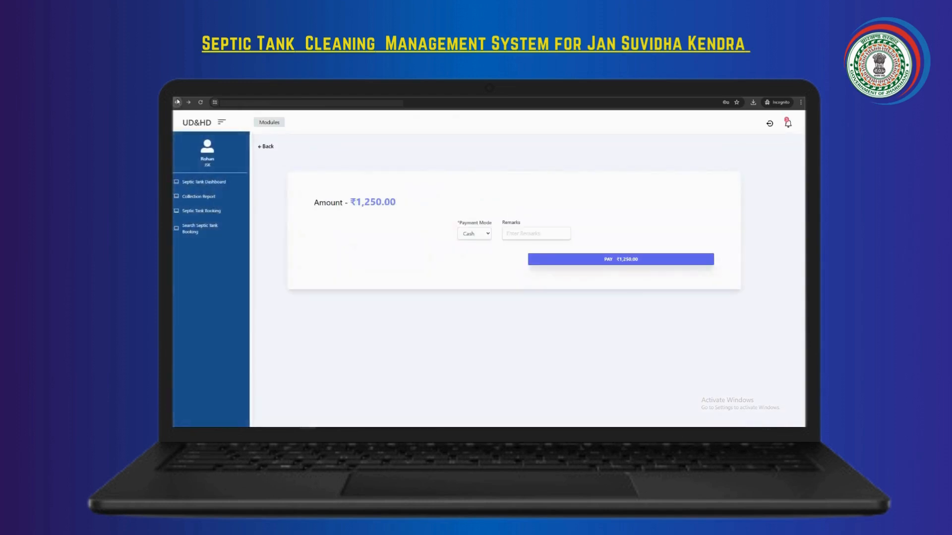
Search the Collection Report from 11 June to 11 June 2024
click(199, 198)
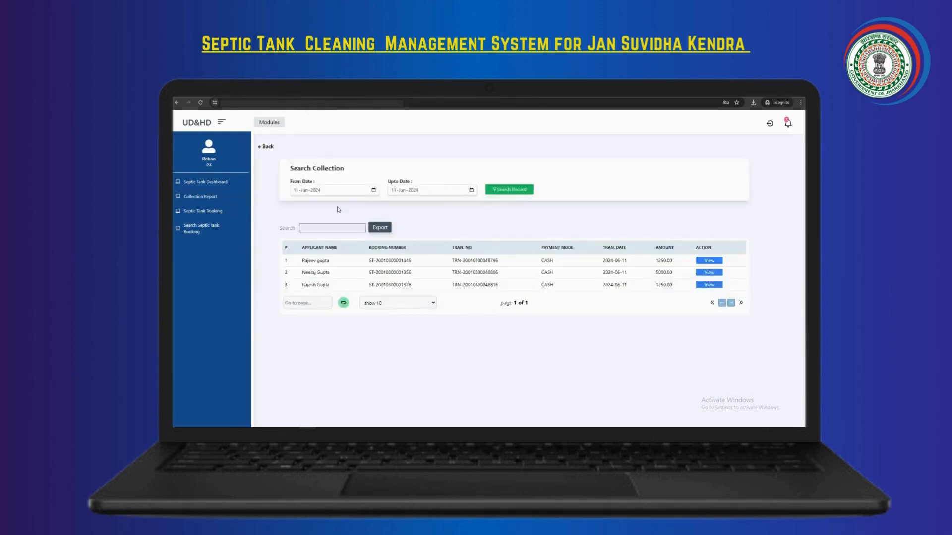
click(374, 190)
click(308, 244)
click(471, 190)
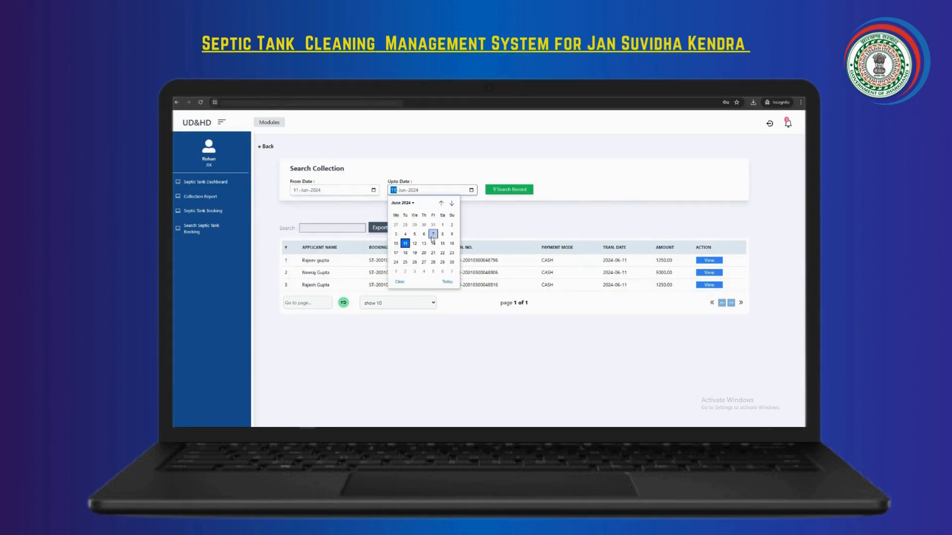
click(405, 246)
click(505, 190)
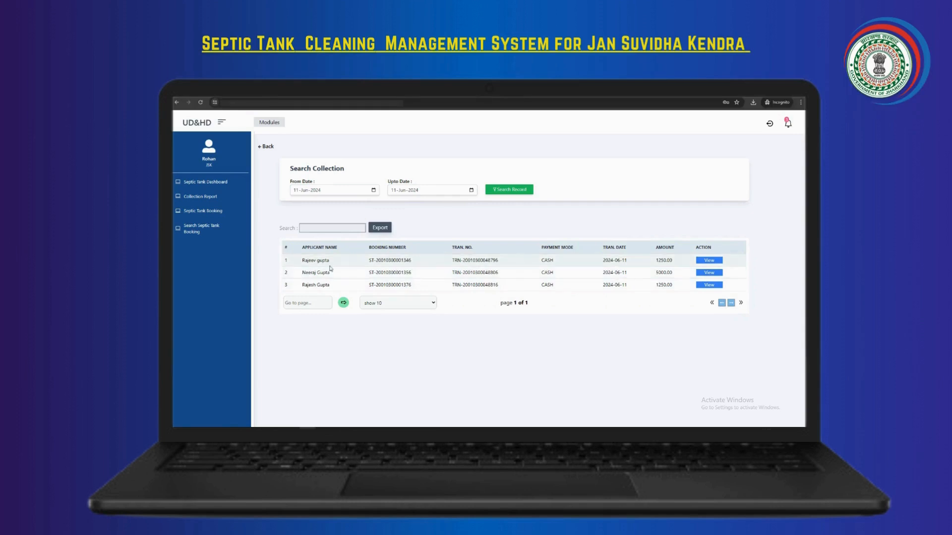
Open the third collection's payment history, view its 1250.00 CASH receipt, and go back
click(706, 286)
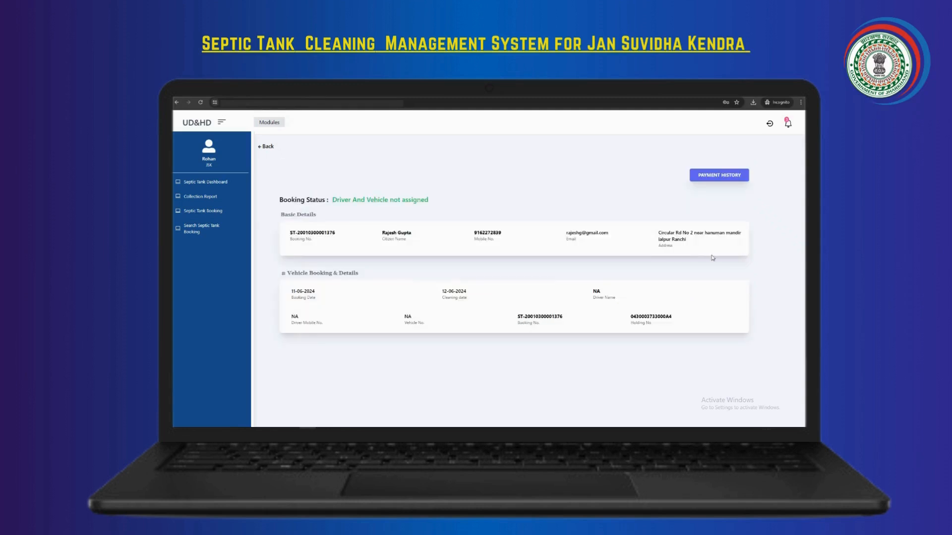
click(711, 177)
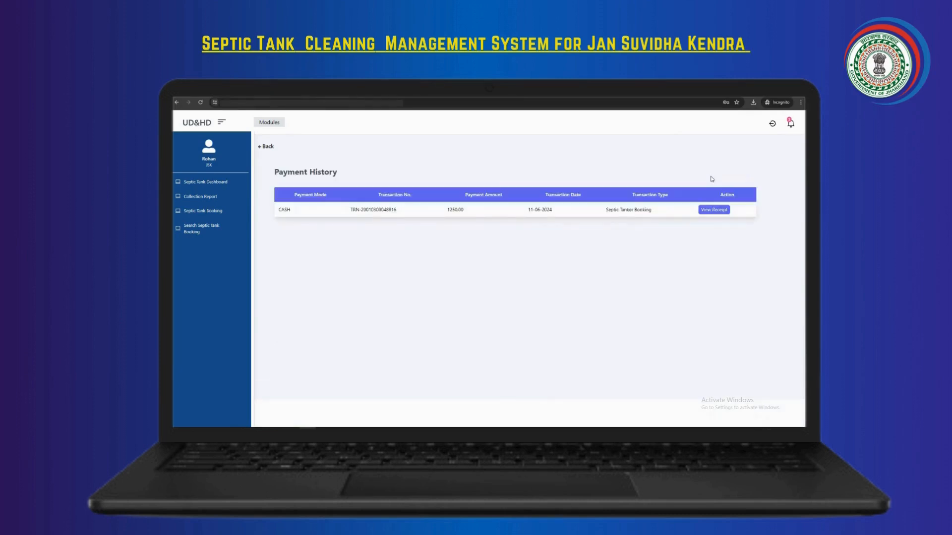
drag(349, 212, 664, 227)
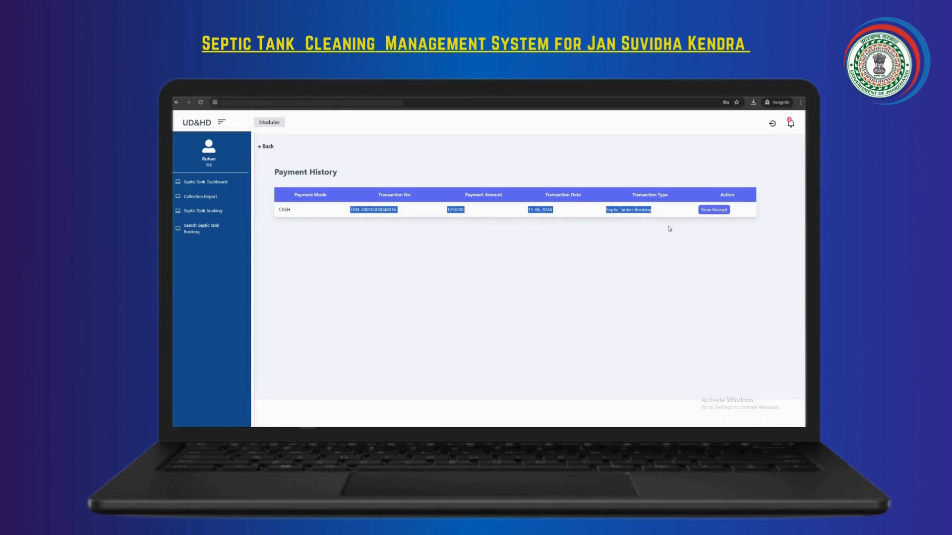
click(711, 214)
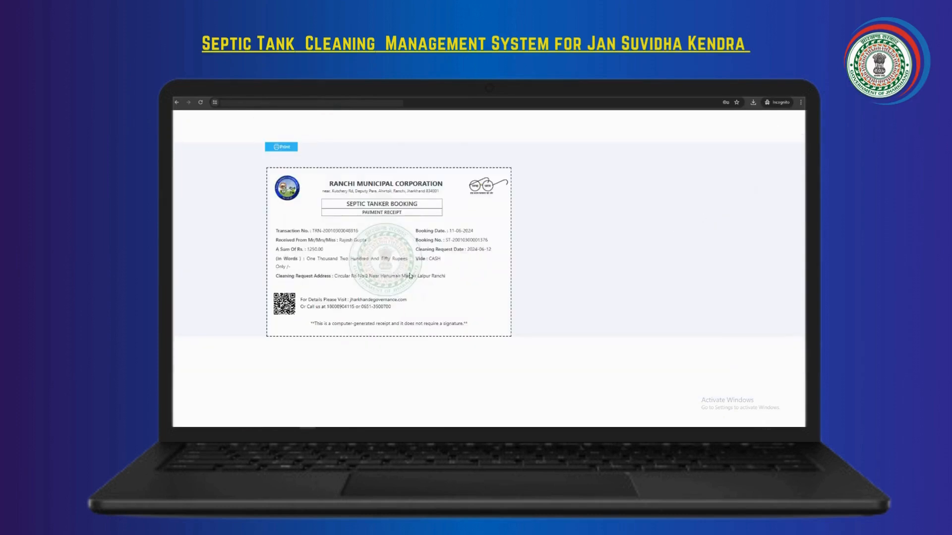
click(176, 103)
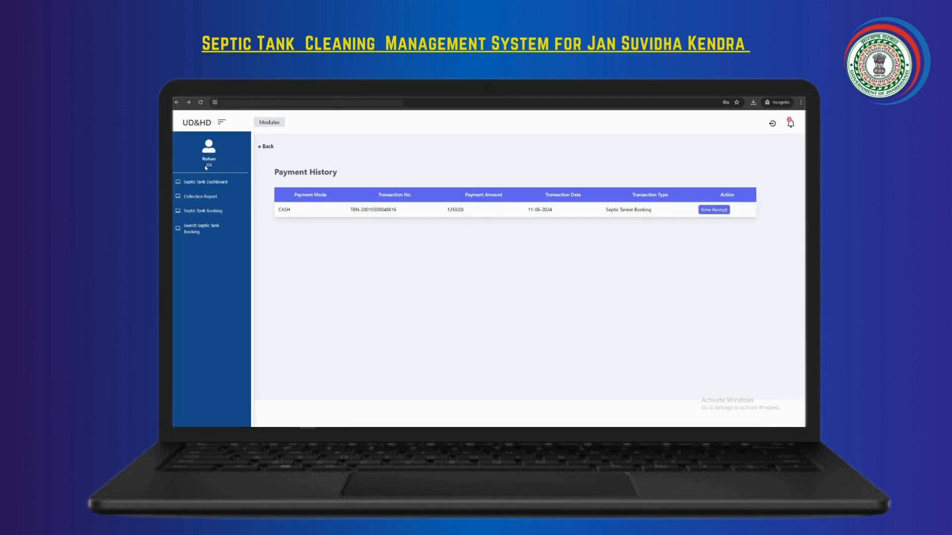
Search septic tank bookings by the pasted booking number for 11-Jun-2024 to 11-Jun-2024
click(204, 235)
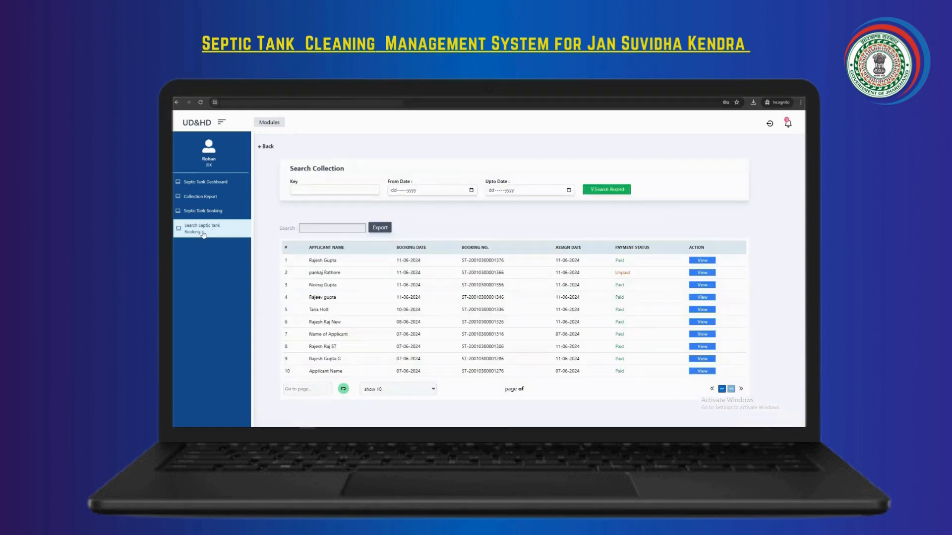
click(297, 189)
key(ctrl+v)
click(472, 190)
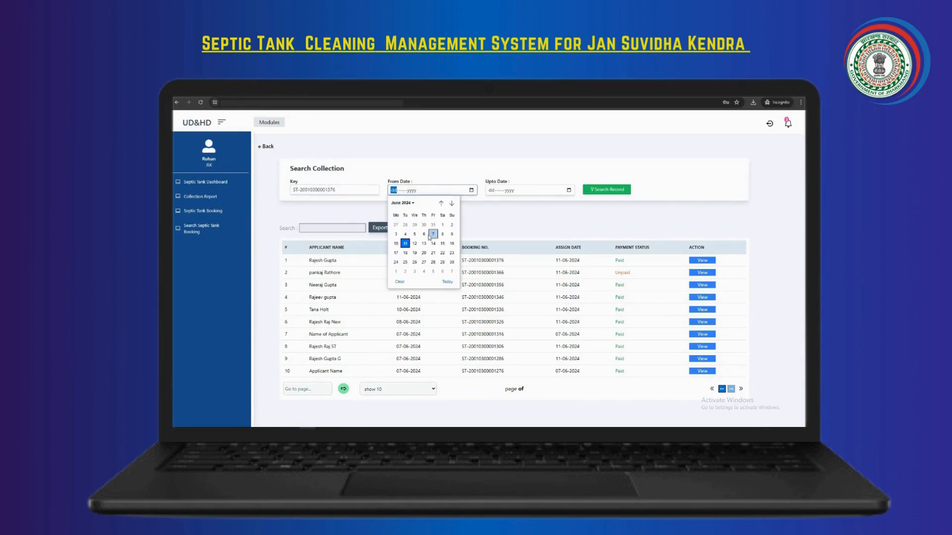
click(405, 244)
click(495, 193)
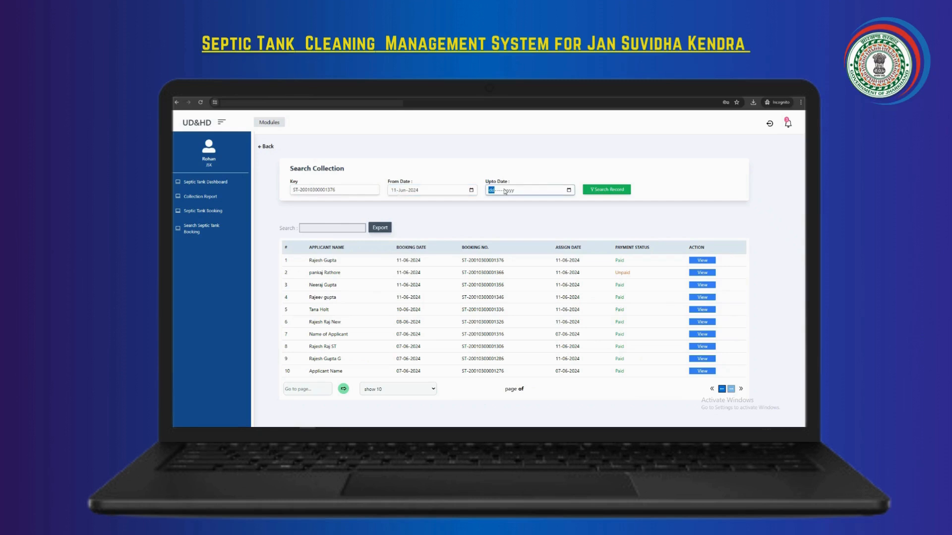
click(568, 190)
click(502, 243)
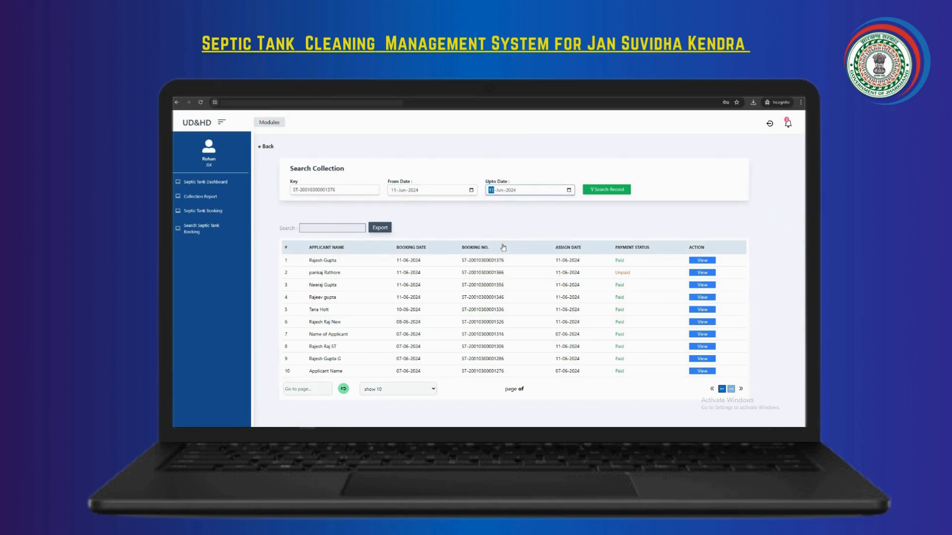
click(601, 191)
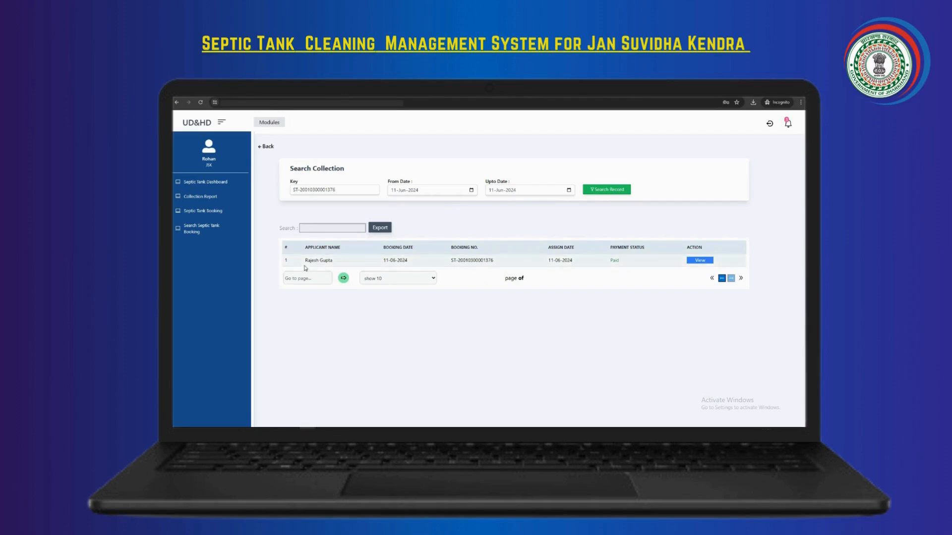
drag(298, 262, 713, 266)
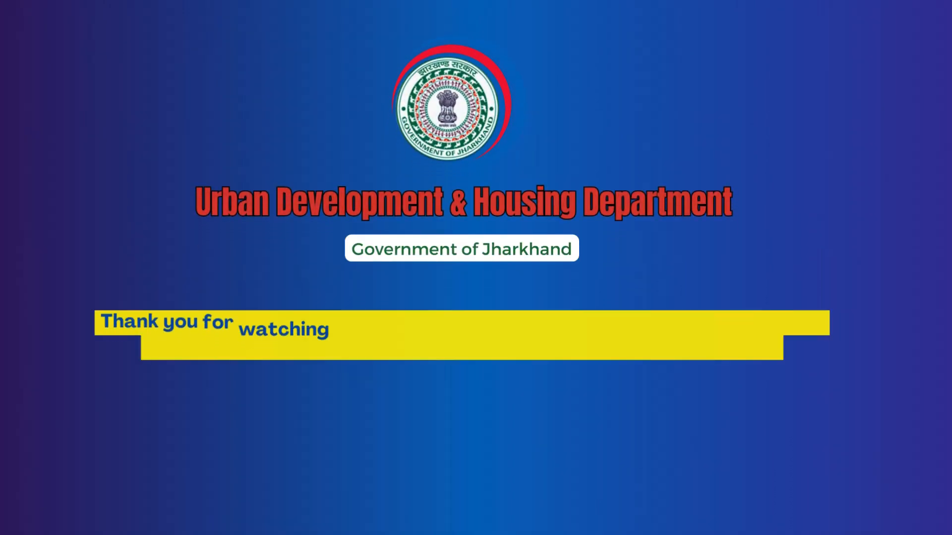